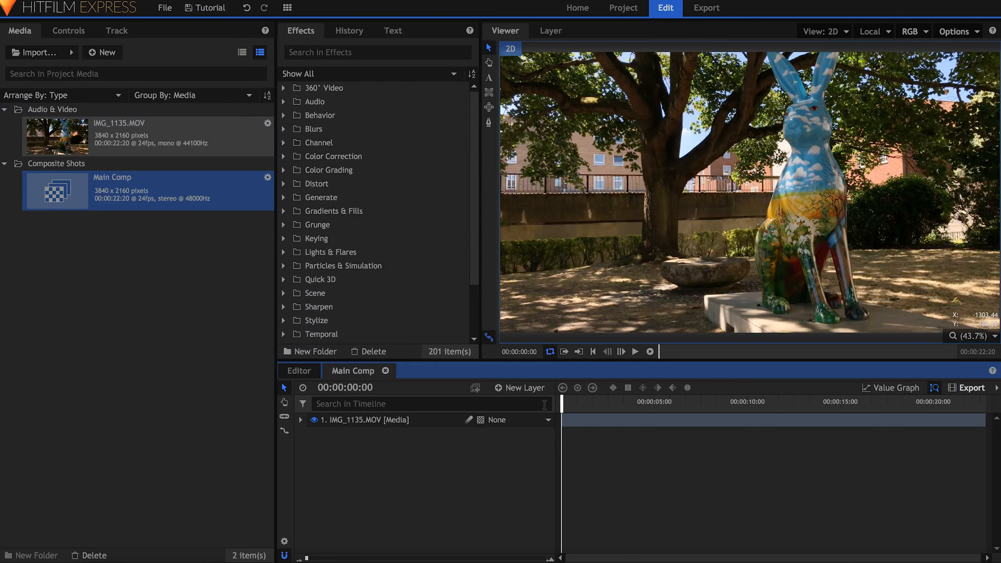
Export the Main Comp frame at 00:00:07:15 as a still image named Freeze 1 in the Tutorial folder
drag(606, 409, 703, 408)
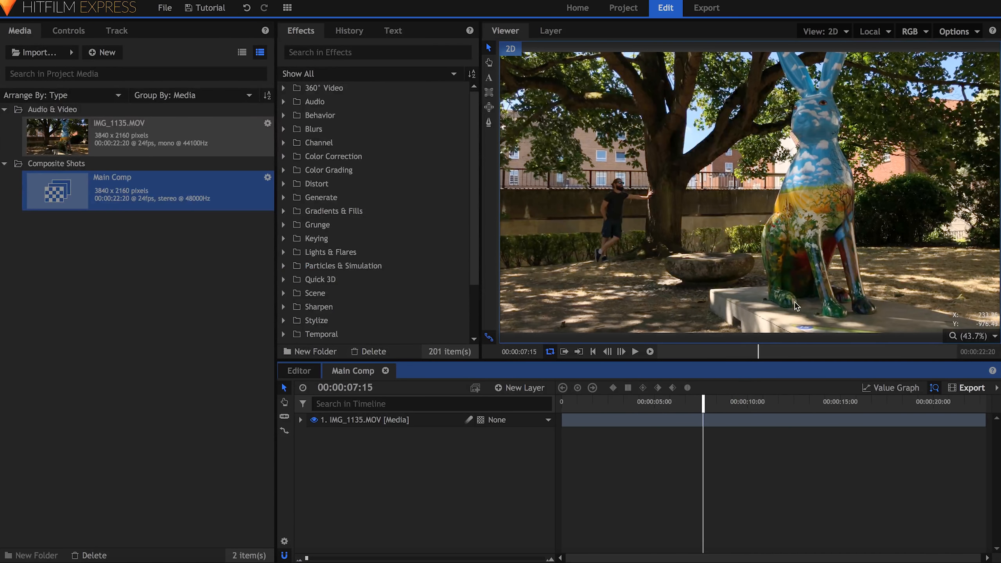
click(974, 34)
click(970, 187)
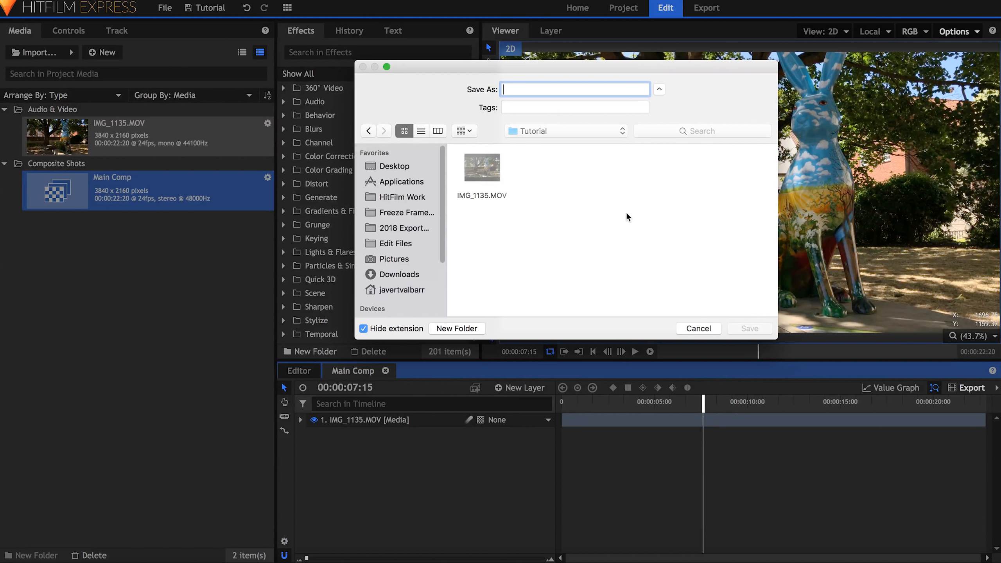
text(Freeze 1)
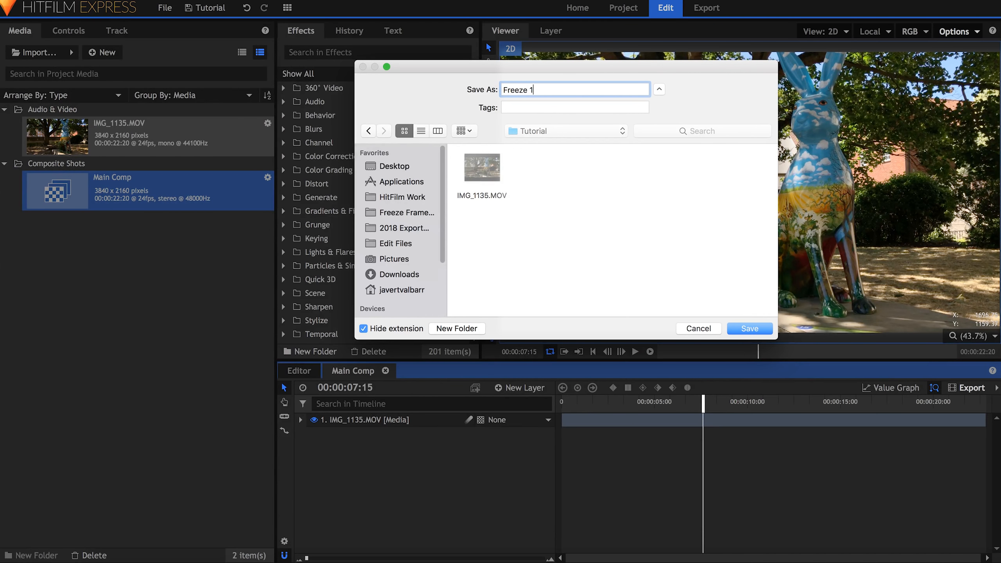
key(Return)
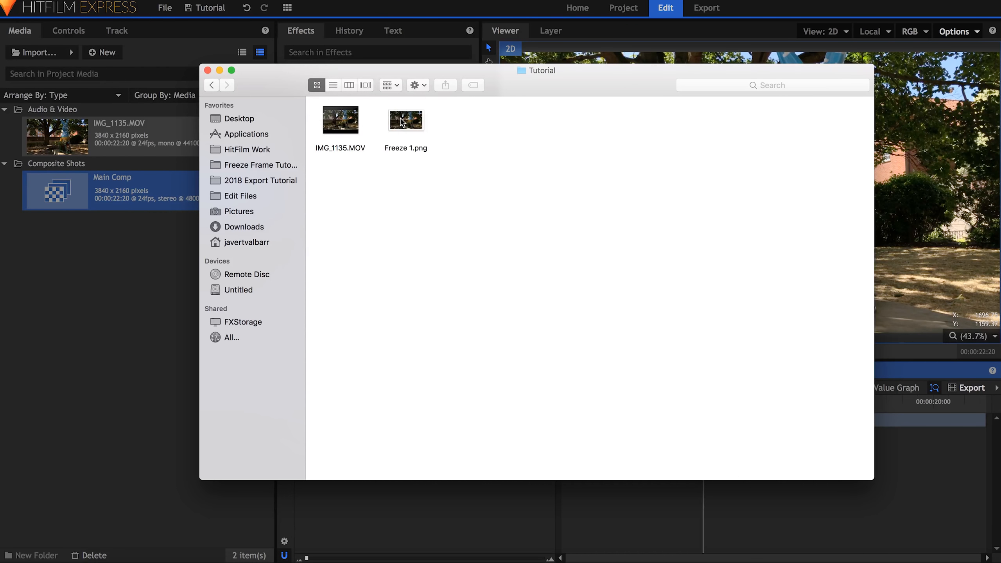
Import Freeze 1.png from the Tutorial folder and place it above IMG_1135.MOV in the Main Comp timeline
drag(402, 122, 150, 203)
click(368, 194)
key(super+w)
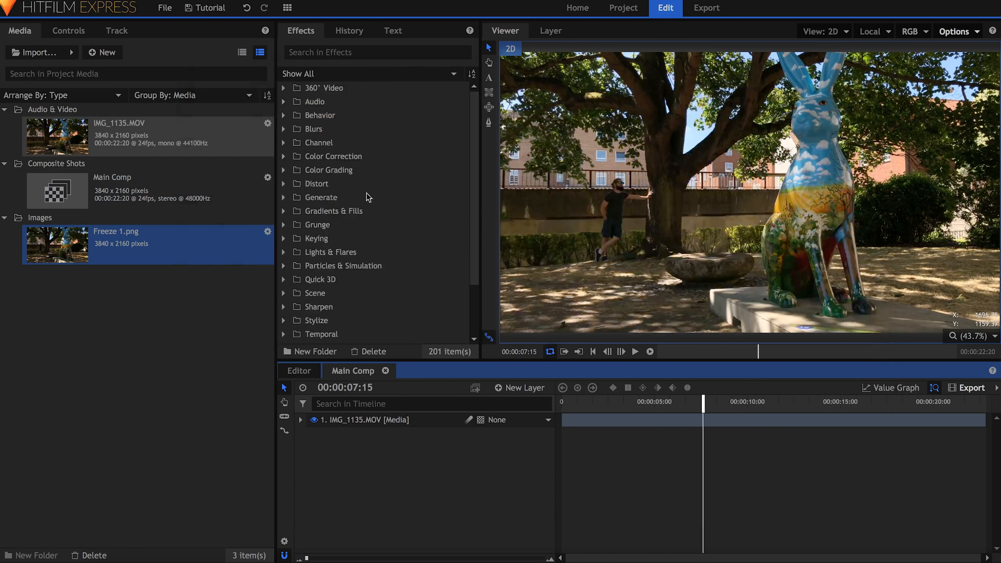
click(229, 251)
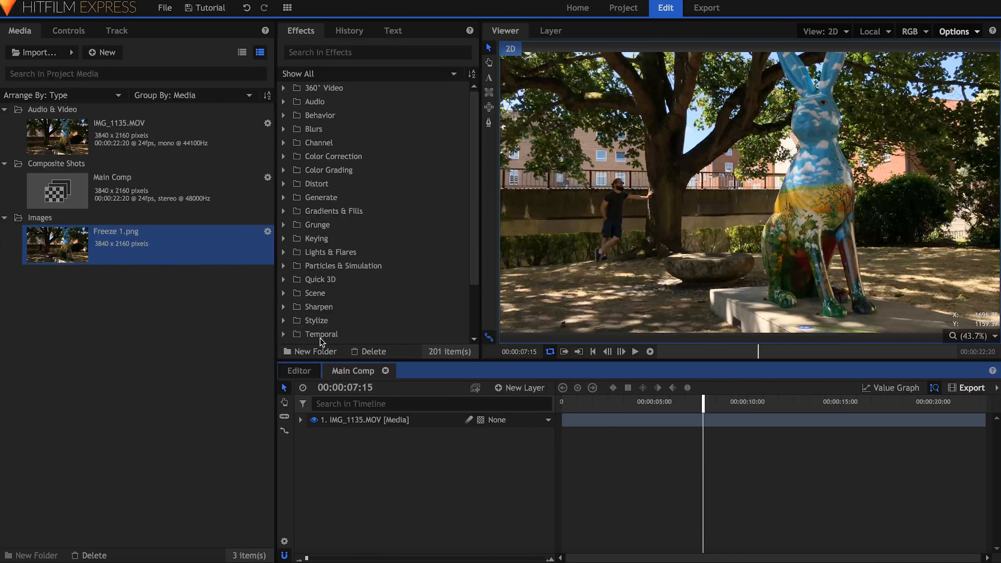
drag(412, 416, 413, 419)
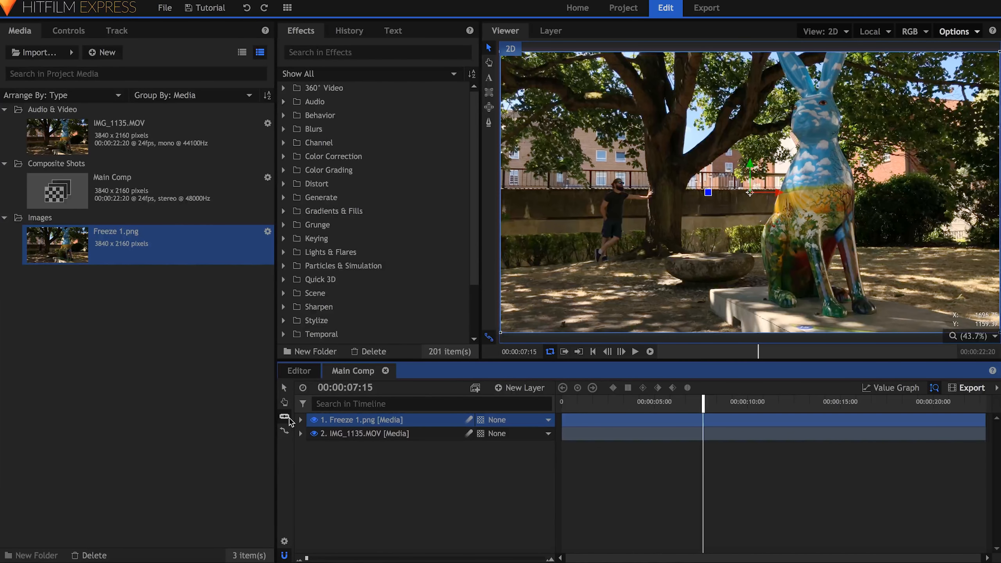
Slice the Freeze 1.png layer at 00:00:07:15 and delete the part after the cut
click(708, 422)
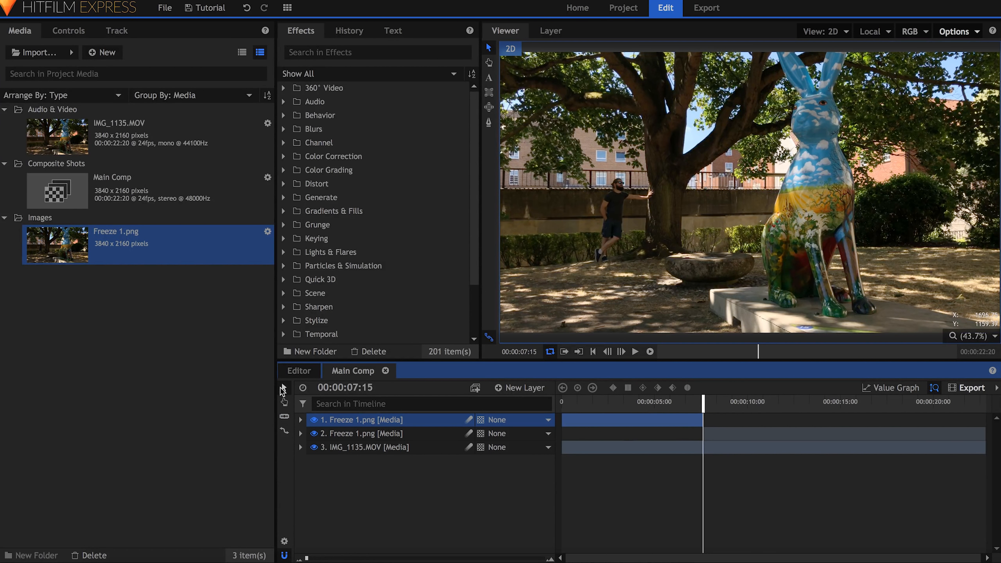
click(717, 438)
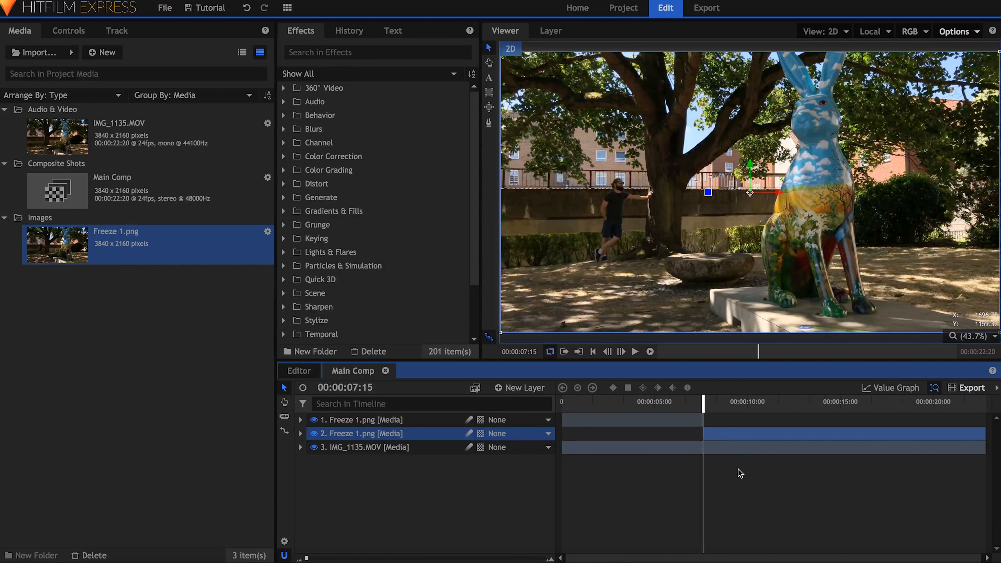
key(Delete)
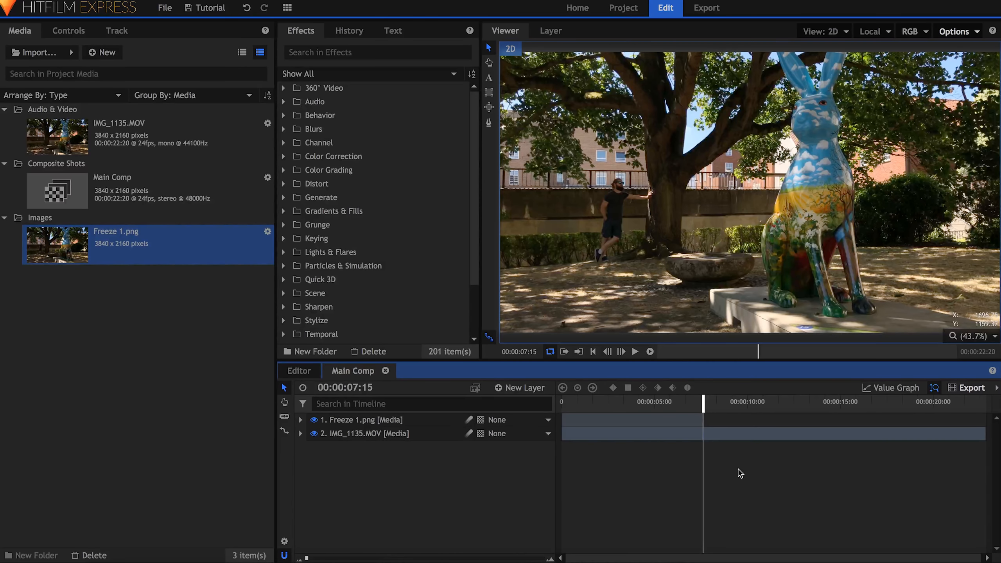
Draw a closed freehand mask around the man leaning on the tree on the Freeze 1.png layer
click(433, 422)
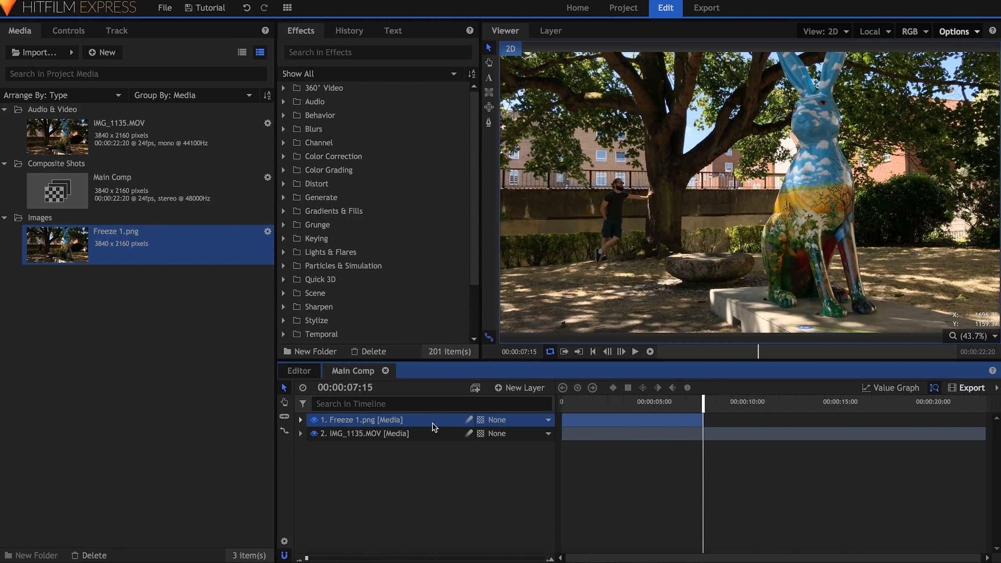
click(489, 123)
scroll(616, 201, up, 8)
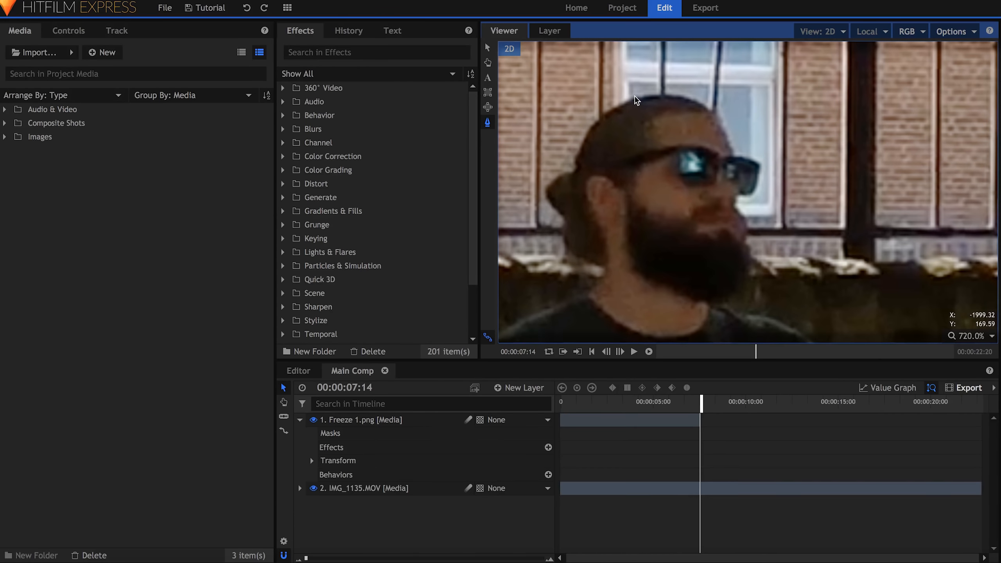
drag(635, 97, 650, 95)
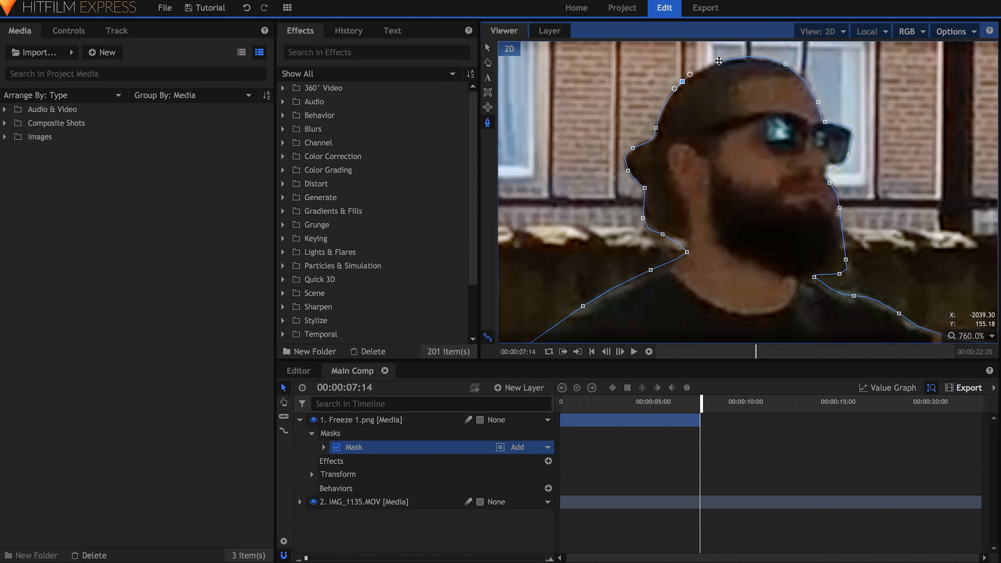
click(719, 61)
key(v)
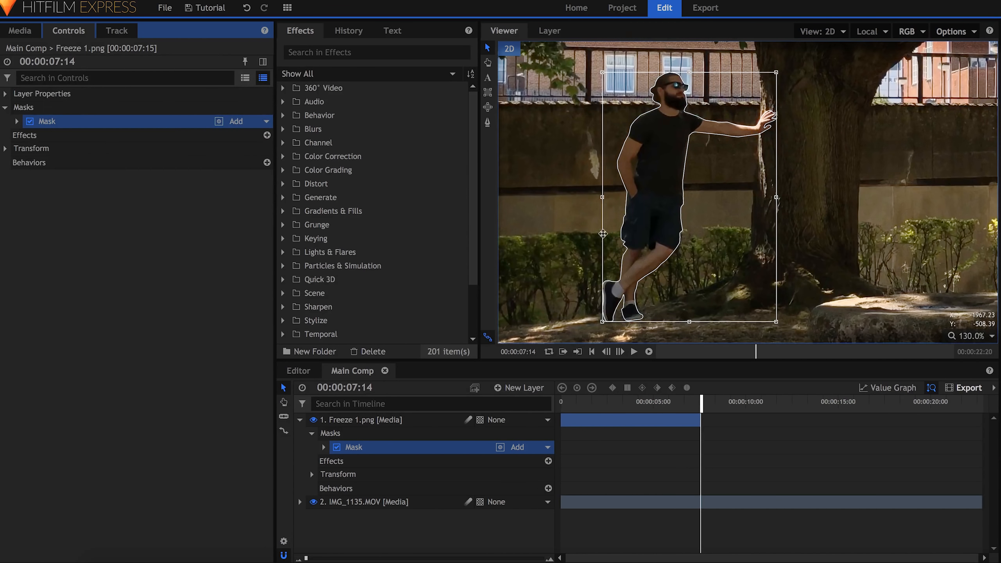
Set the mask's feather strength to 3 px and its expansion to -1 px
click(17, 122)
click(29, 162)
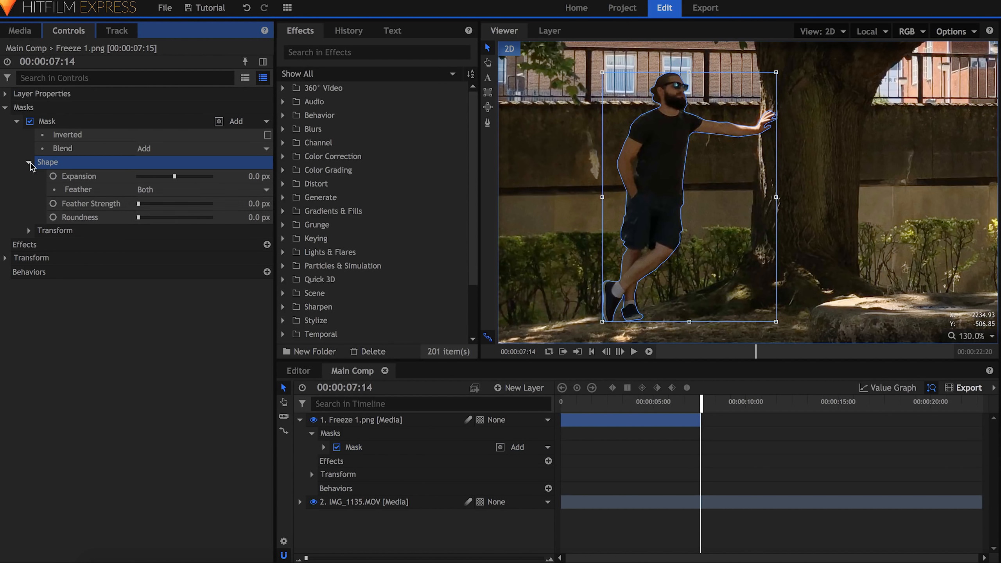
click(258, 204)
text(3)
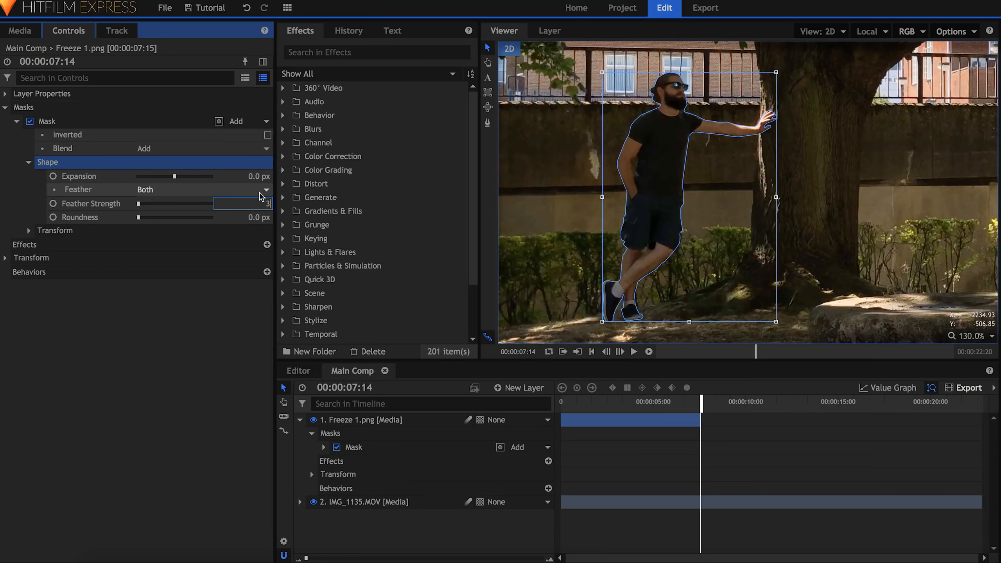
click(259, 177)
text(-1)
key(Return)
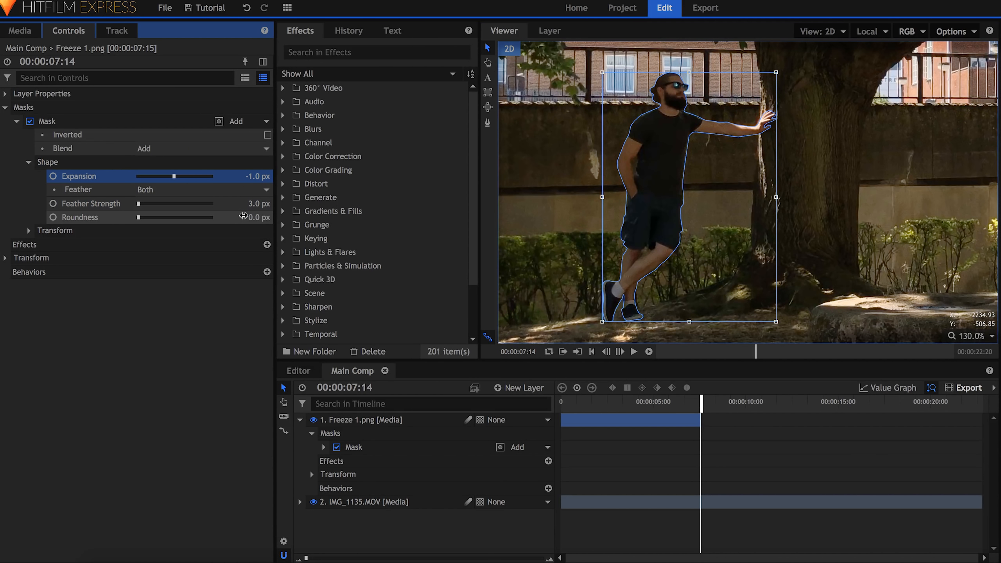
click(236, 330)
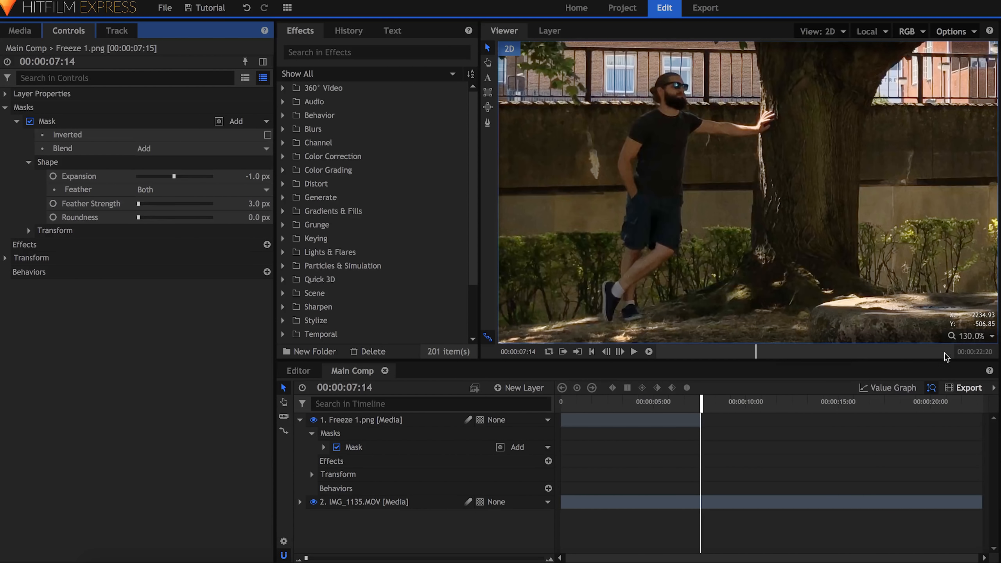
Fit the whole frame in the viewer and play the composite from the start to check the masked freeze frame
click(973, 336)
click(979, 460)
key(Home)
key(space)
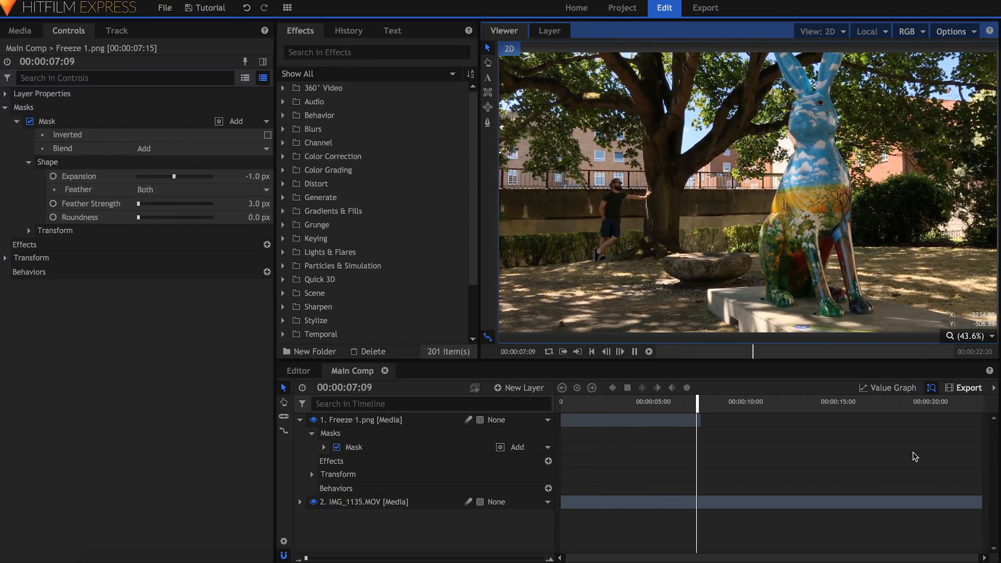
key(space)
Create a new point layer and name it Tree Track
click(528, 388)
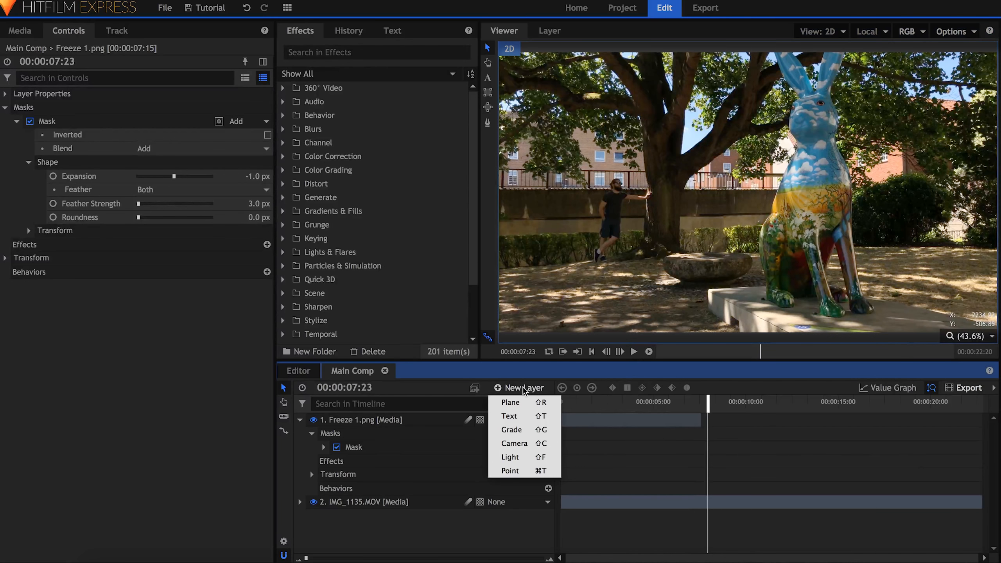
click(537, 472)
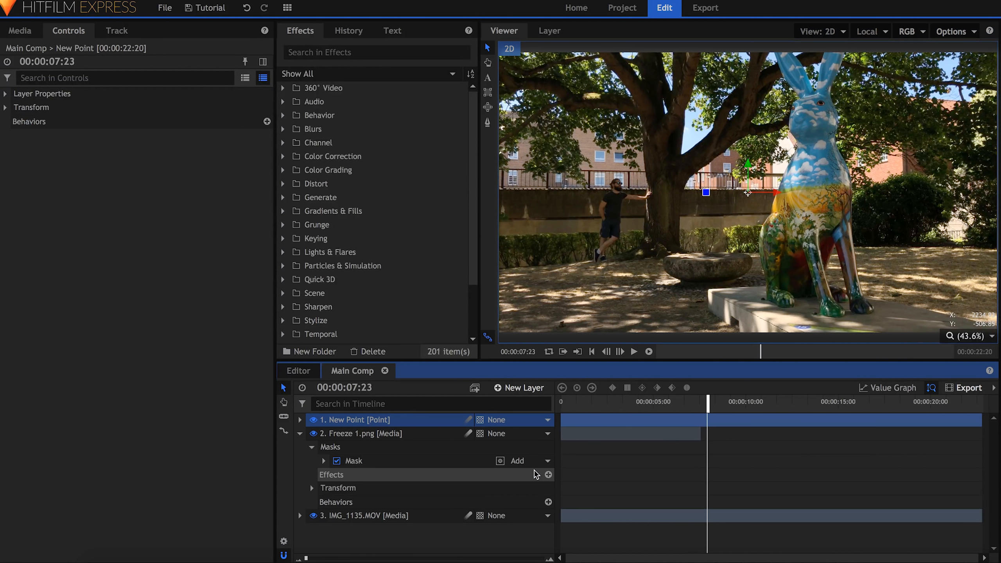
double_click(430, 420)
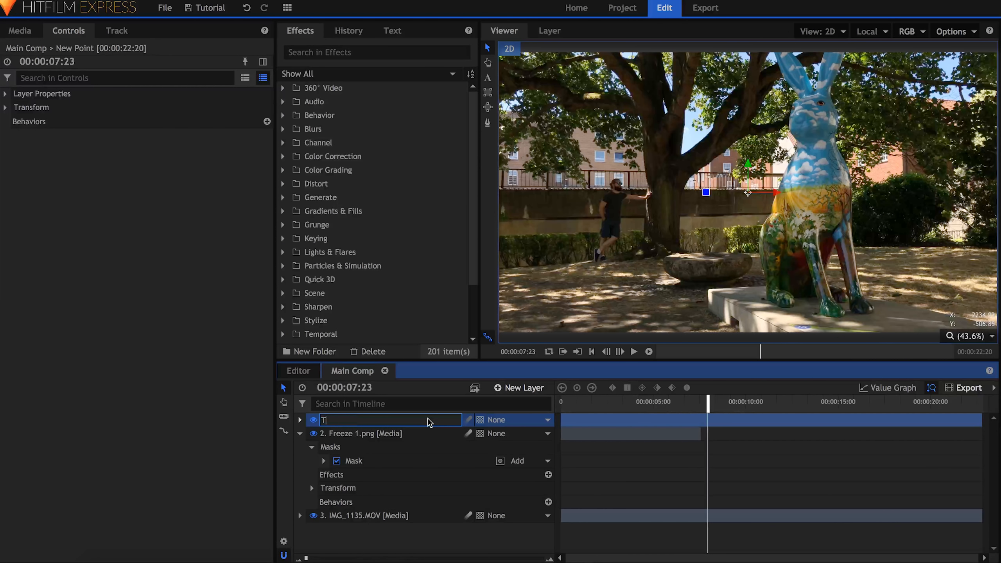
key(Return)
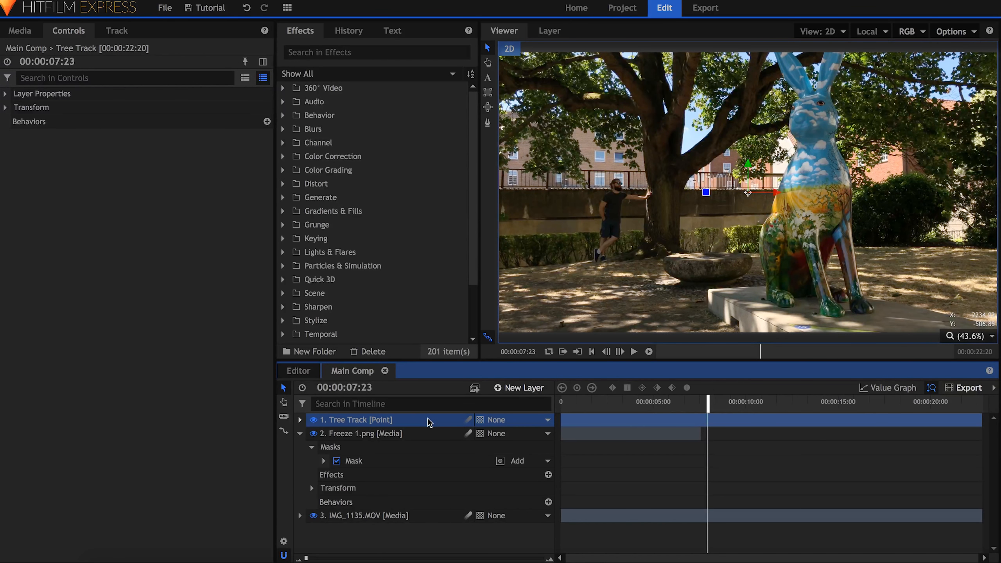
Collapse the Freeze 1.png layer and add a tracker to the IMG_1135.MOV layer
click(301, 434)
click(430, 448)
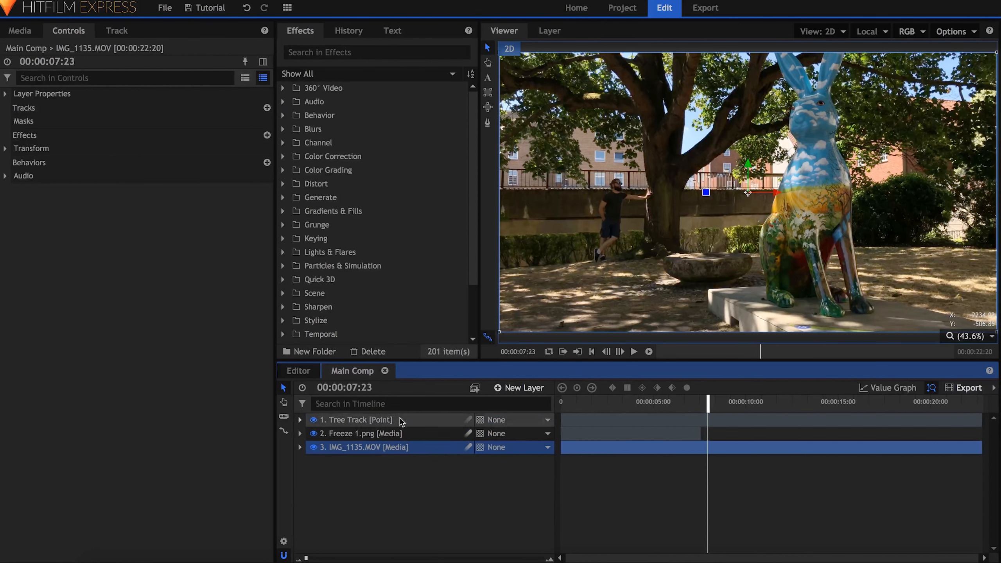
click(267, 108)
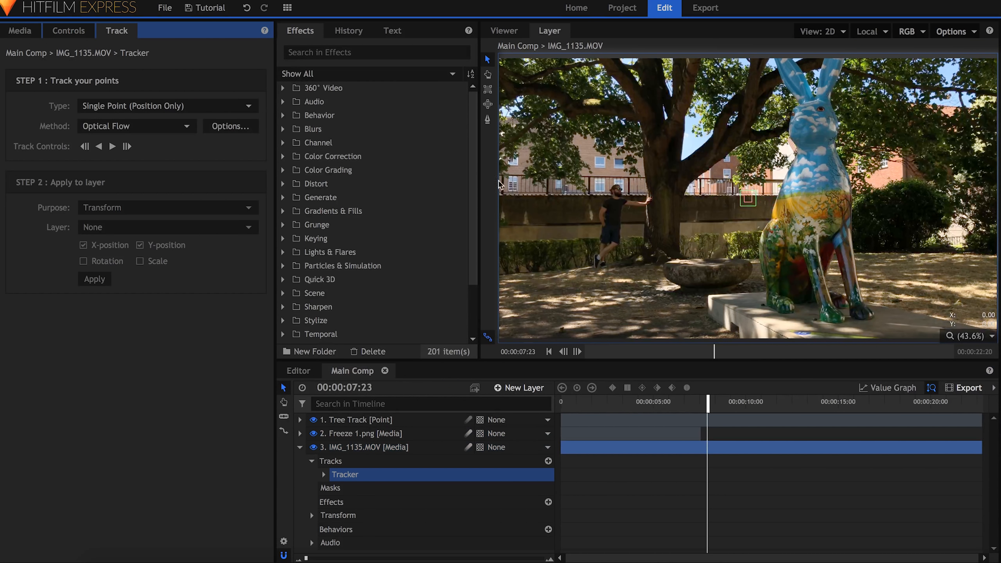
Position the track point on the tree trunk below the man's hand and enlarge its feature and search boxes
scroll(636, 205, up, 3)
drag(841, 200, 683, 254)
scroll(654, 254, up, 2)
scroll(655, 254, up, 2)
drag(722, 280, 712, 290)
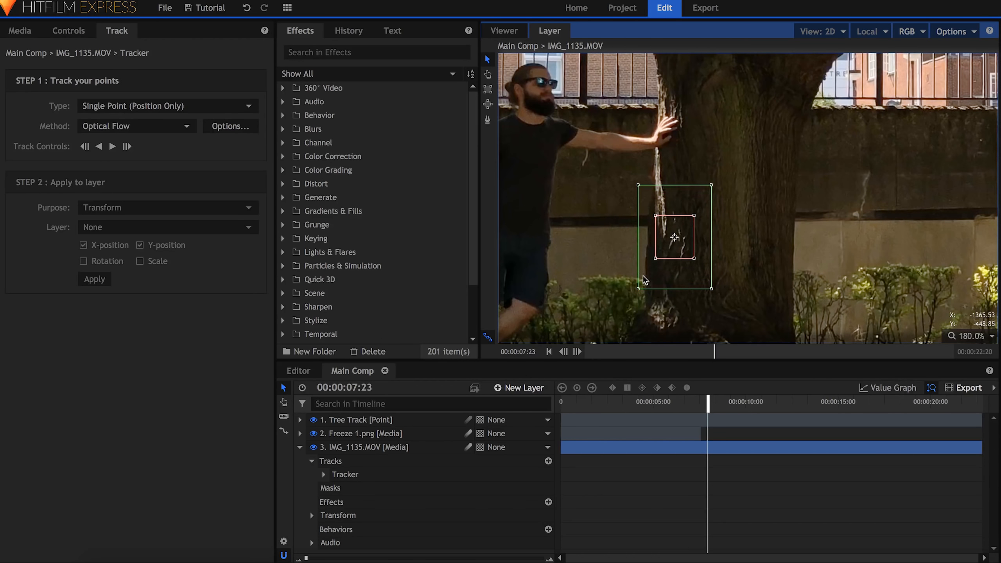
Change the tracker type to Double Points (Position/Scale/Rotation) and place the second point on the bright ground patch below the man's feet
click(232, 107)
click(231, 119)
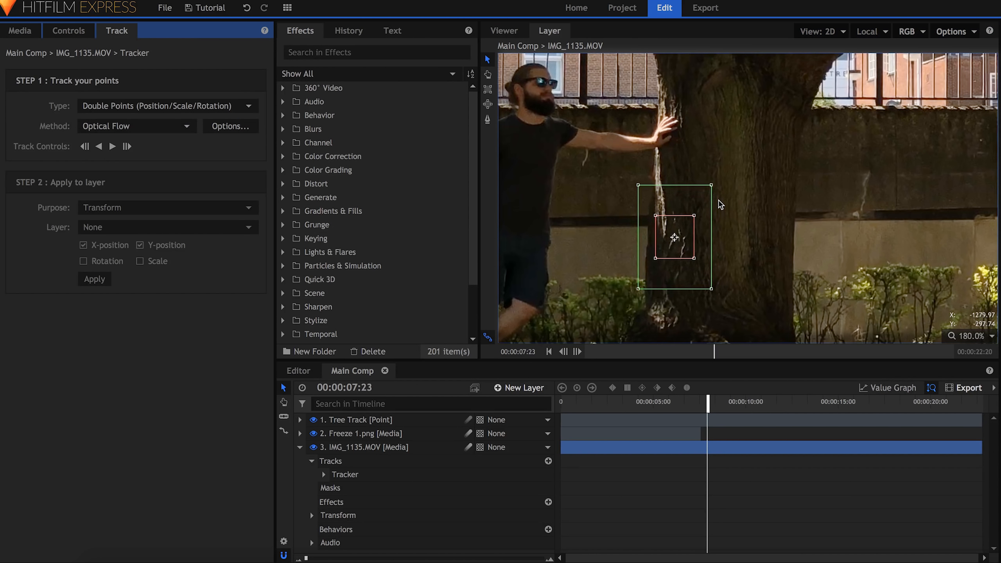
scroll(721, 204, down, 2)
drag(914, 170, 595, 324)
scroll(594, 324, up, 3)
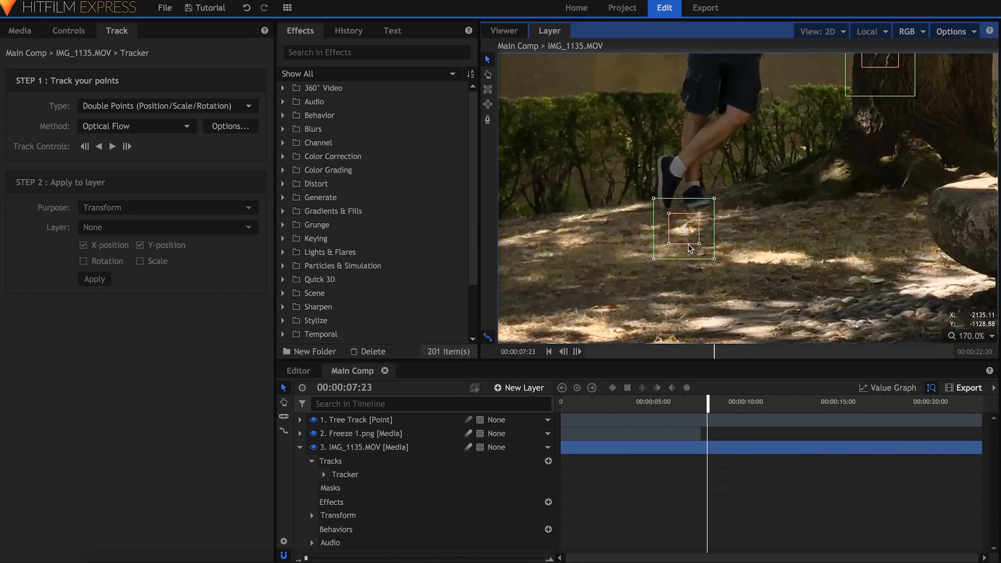
scroll(690, 248, down, 3)
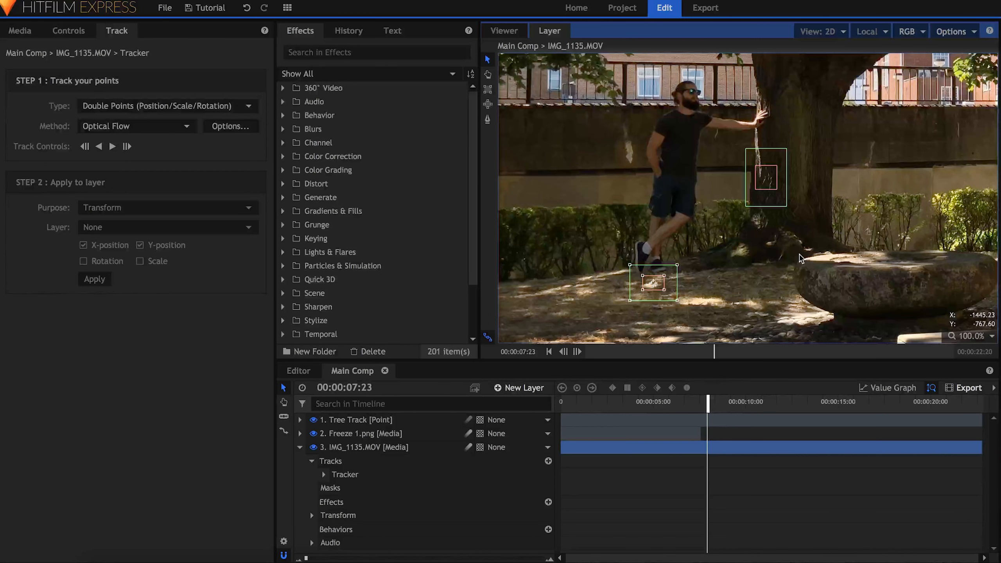
Track both points backward to the first frame and apply X-position, Y-position and rotation to the Tree Track layer
click(99, 147)
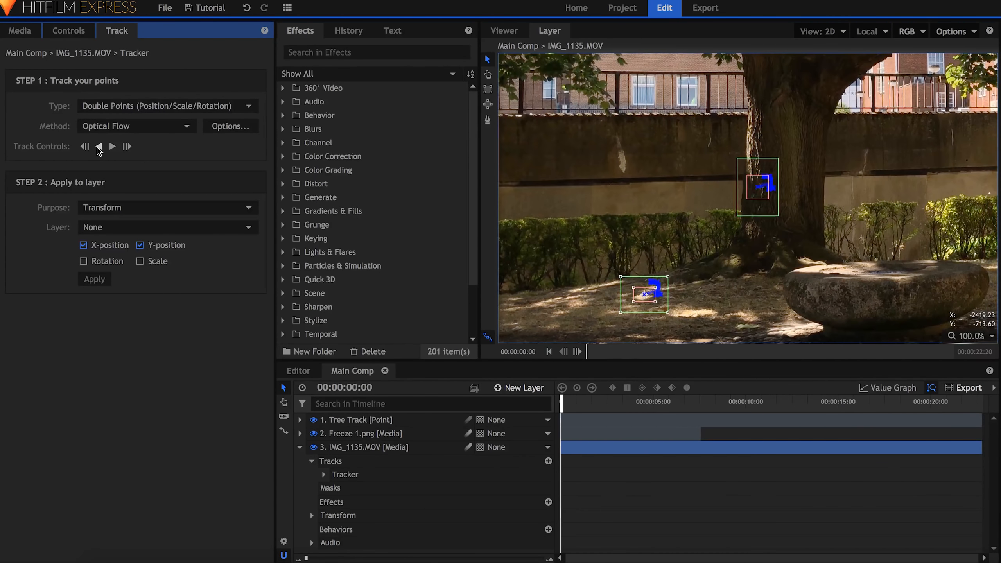
click(134, 229)
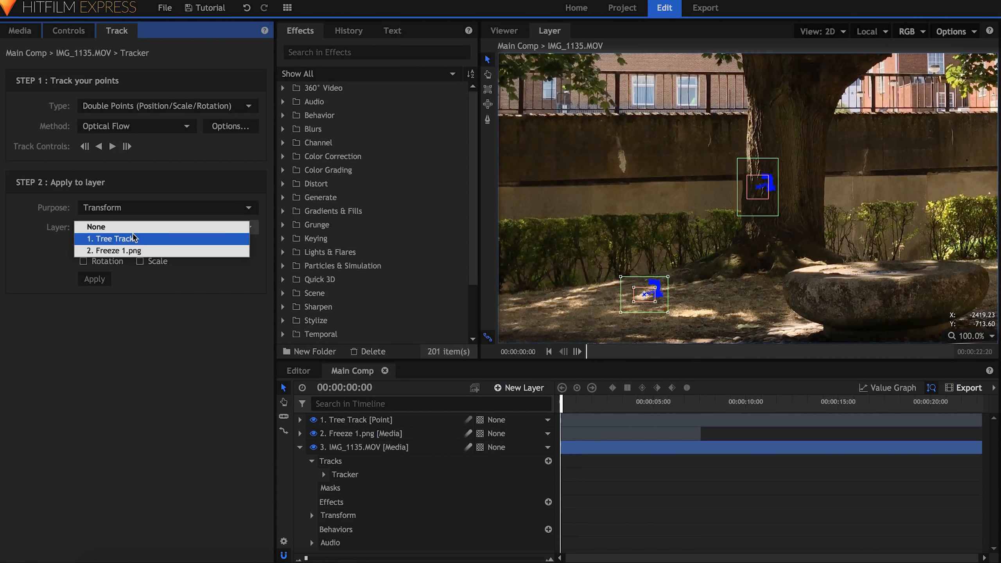
click(151, 240)
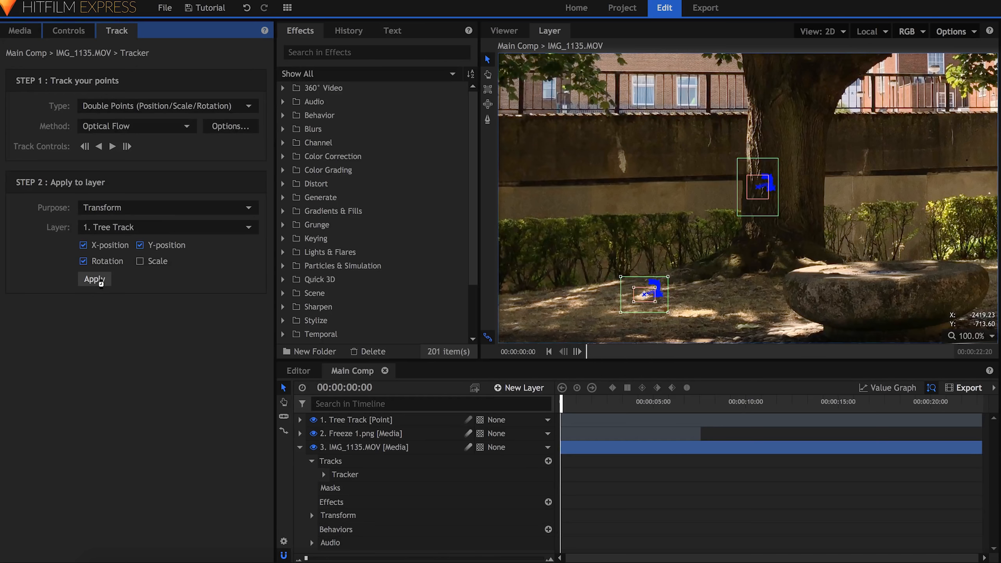
Return to the Viewer at about 00:00:07:15, collapse the IMG_1135.MOV layer and parent the Freeze 1.png layer to Tree Track
click(519, 34)
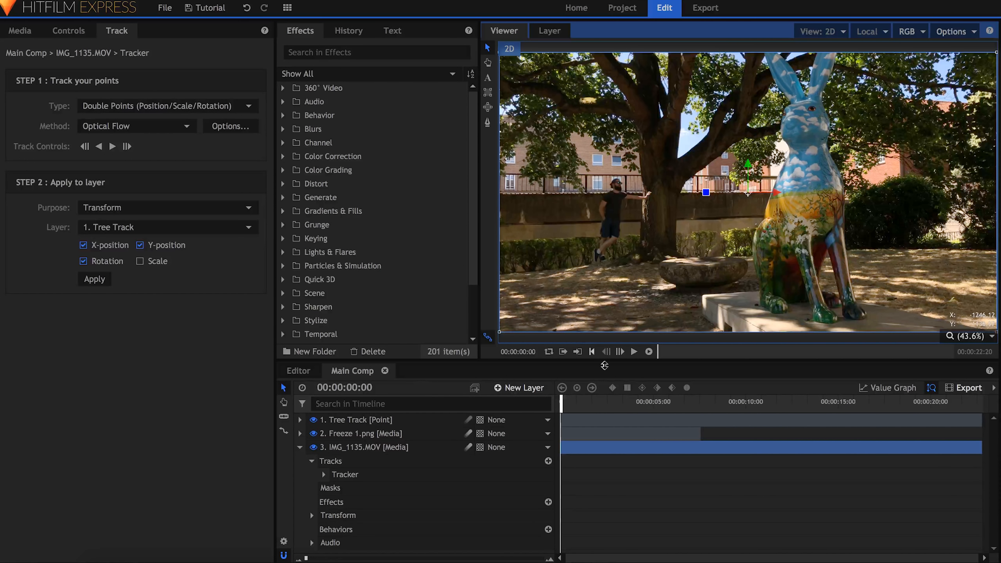
click(701, 403)
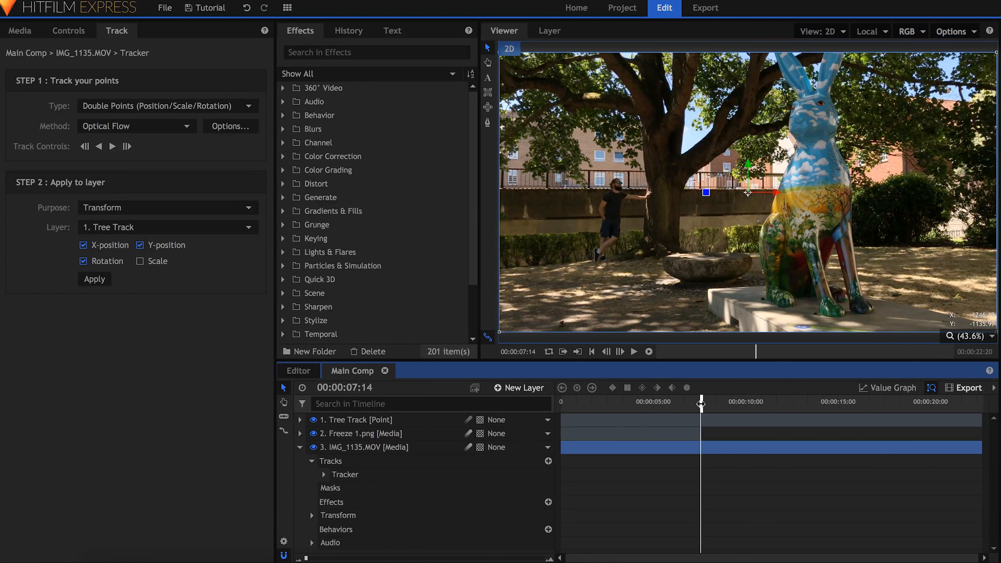
click(300, 448)
click(493, 433)
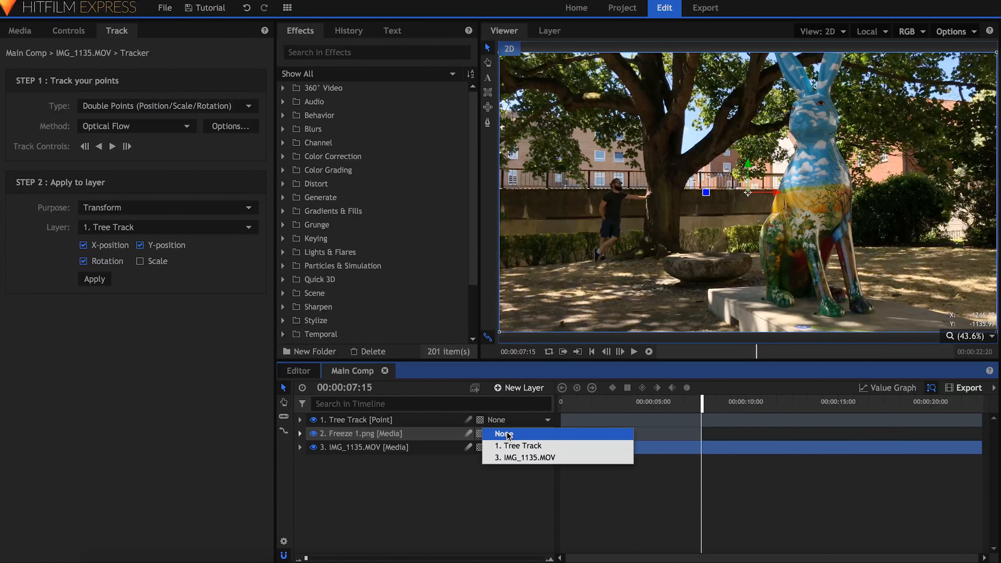
click(518, 445)
click(511, 488)
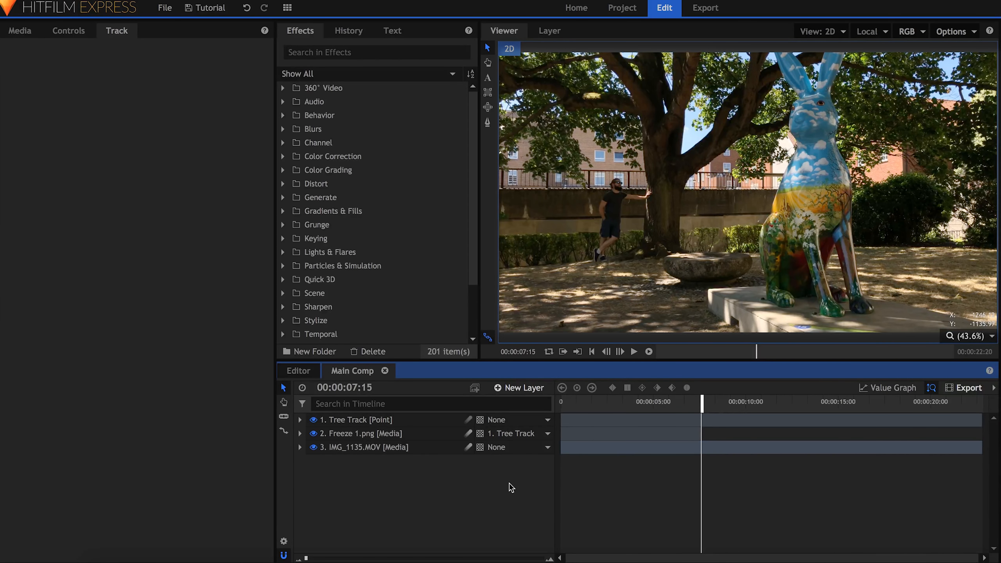
Play the composite from the start, stop at 00:00:14:11 with the man standing on the rock, and export that frame as Freeze 2.png
key(Home)
key(space)
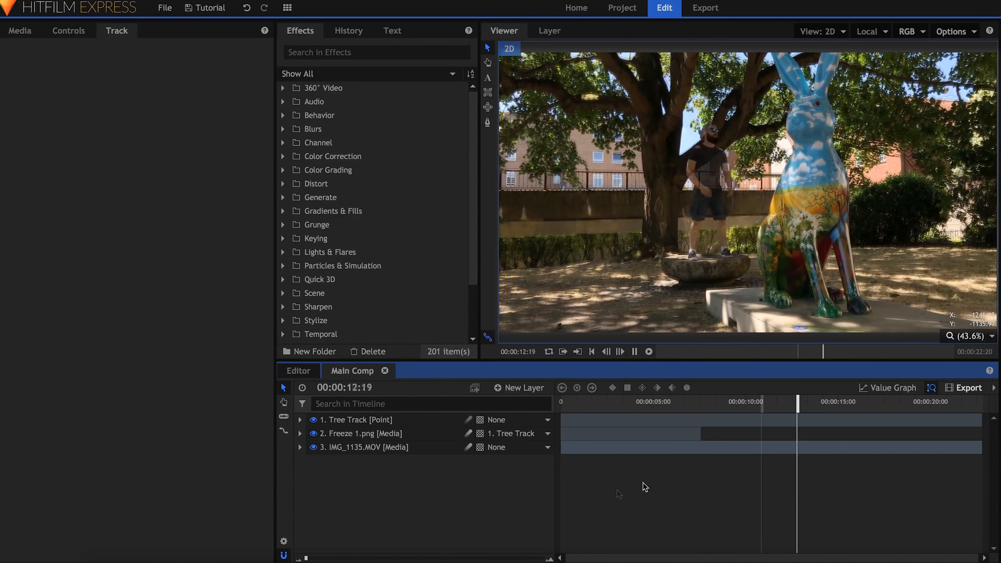
key(space)
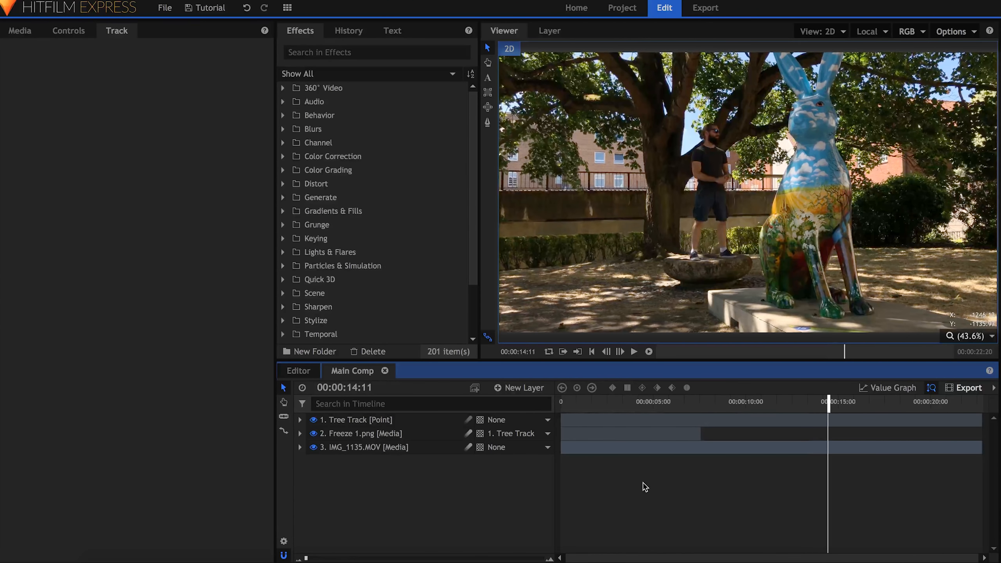
click(946, 33)
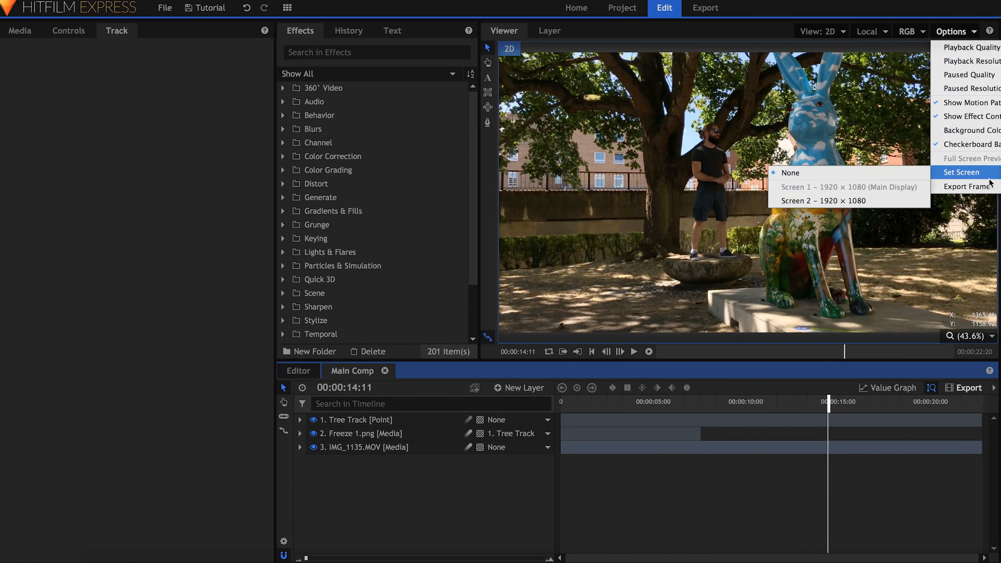
click(962, 186)
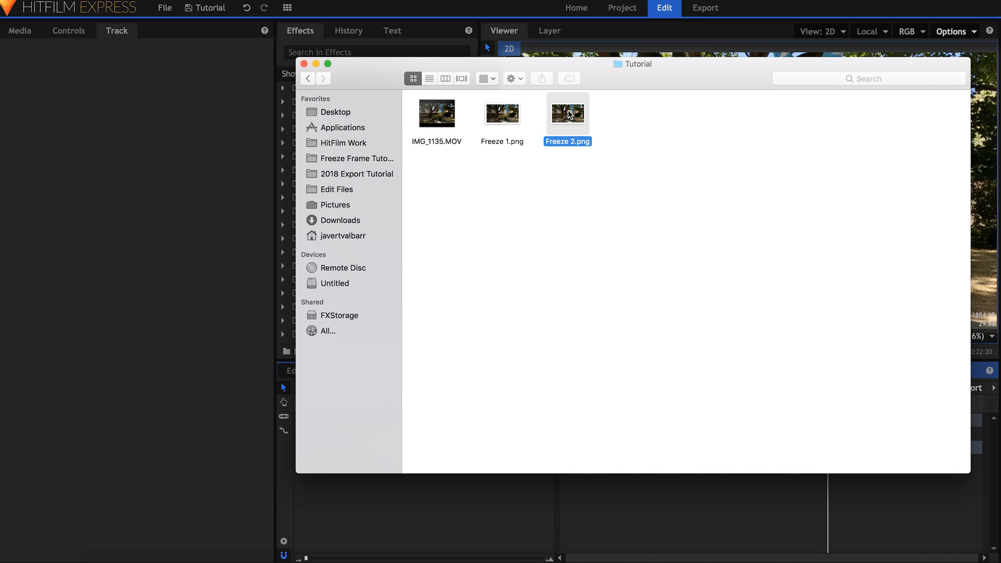
Import Freeze 2.png, place it above the Freeze 1.png layer, slice it at 00:00:14:11 and delete the part after the cut
drag(568, 113, 134, 207)
drag(118, 284, 829, 433)
click(829, 433)
key(v)
click(842, 445)
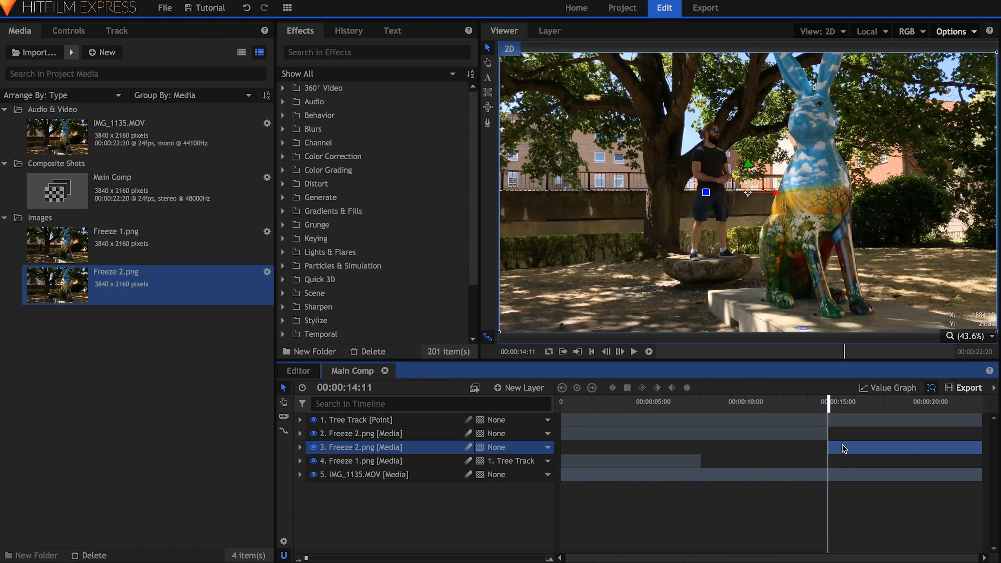
key(Delete)
Collapse the masked Freeze 2.png layer and add a new point layer for the rock track
click(797, 434)
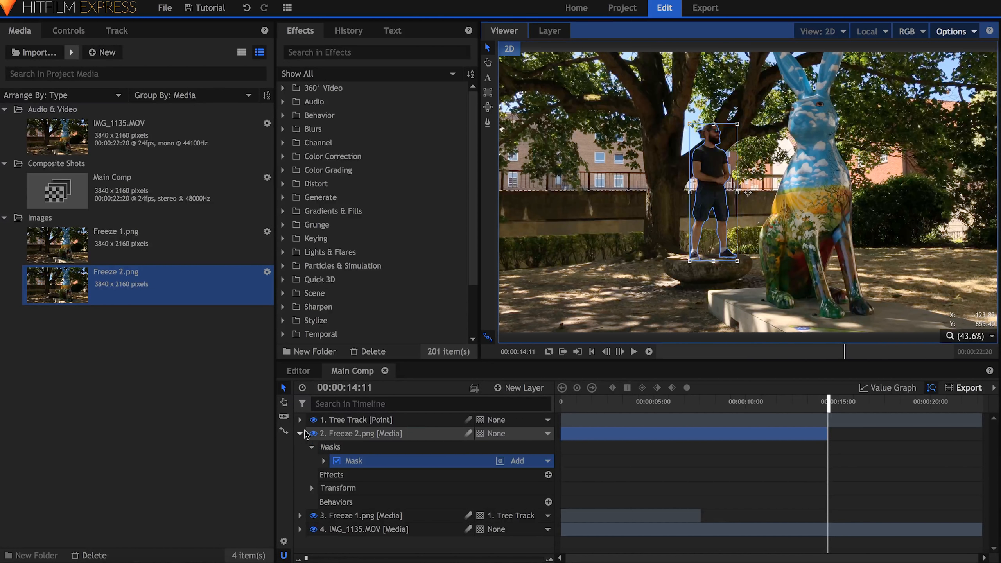
click(300, 434)
click(521, 387)
click(541, 472)
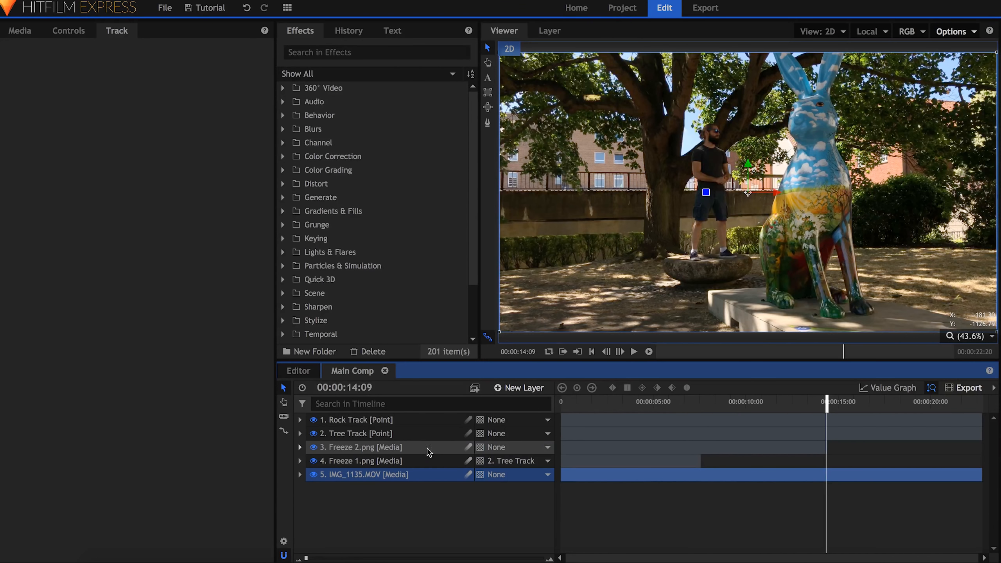
Parent the Freeze 2.png layer to the Rock Track point
click(498, 447)
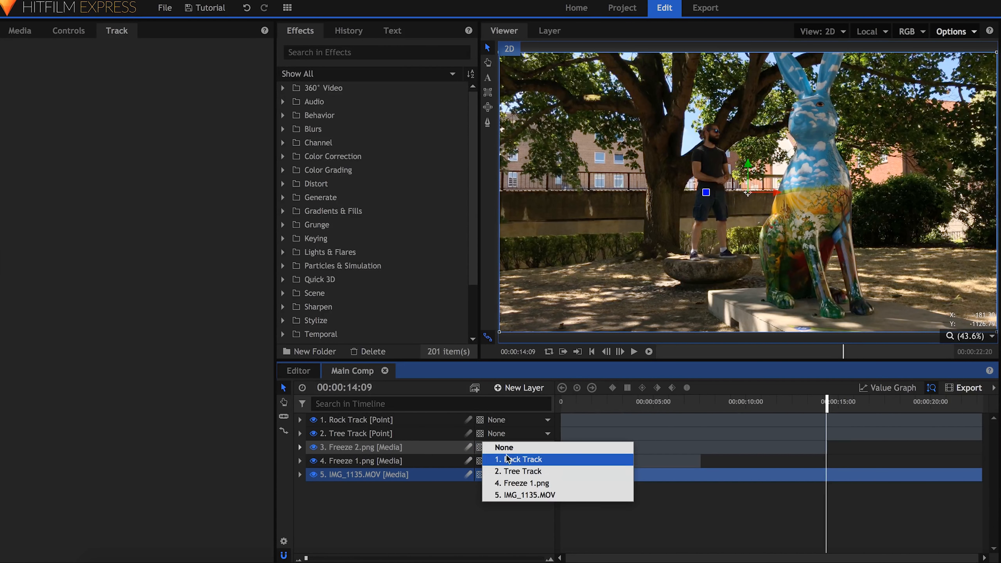
click(508, 459)
click(454, 450)
Clear the layer selection and play the composite from the first frame to check both tracked freeze frames
click(707, 515)
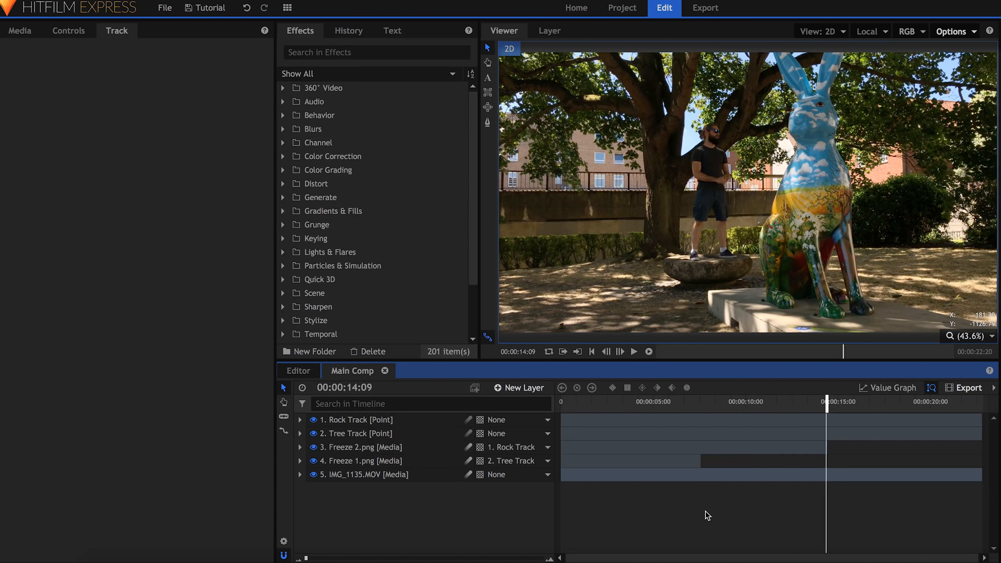
key(Home)
key(space)
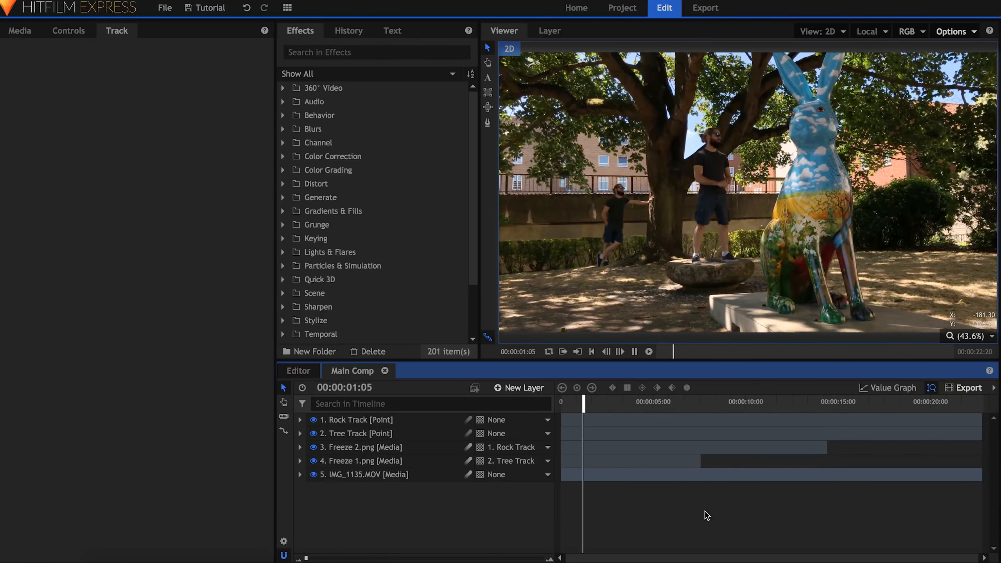